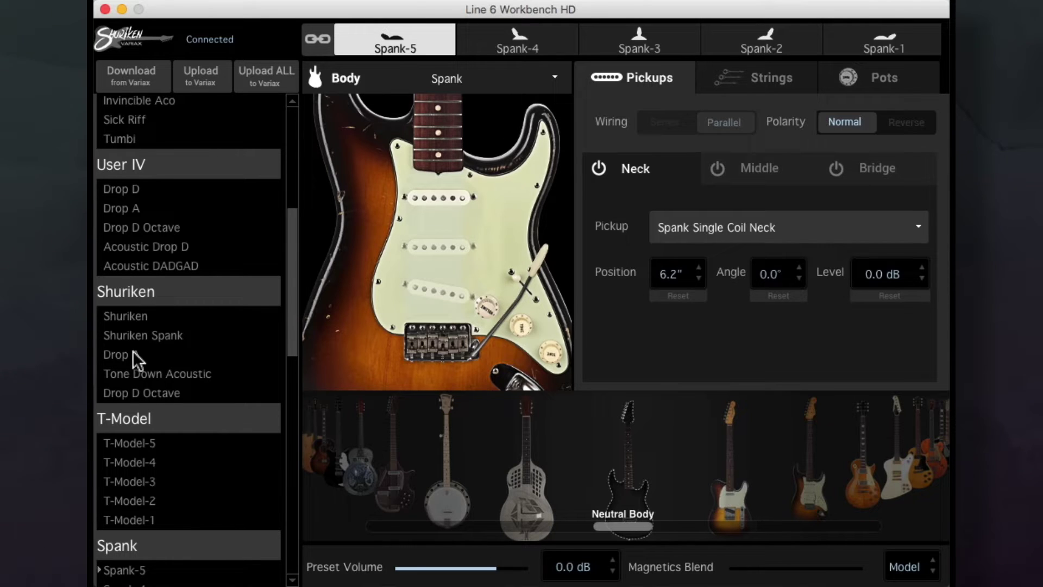
Move the Shuriken preset's neck pickup slightly toward the bridge, to 6.0 inches.
{"action": "left_click", "coordinate": [134, 314]}
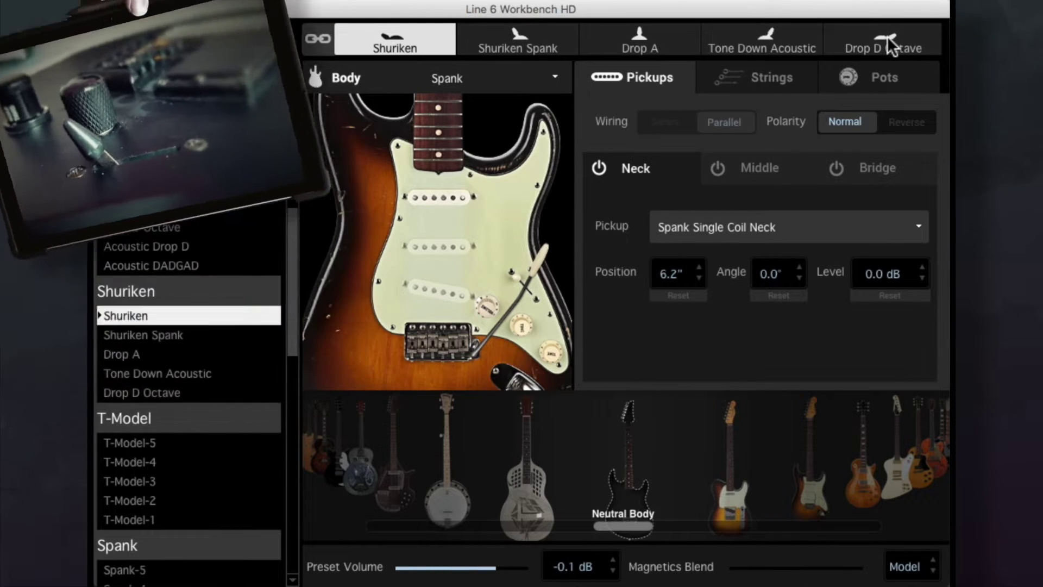
{"action": "mouse_move", "coordinate": [466, 198]}
{"action": "left_mouse_down"}
{"action": "mouse_move", "coordinate": [469, 215]}
{"action": "mouse_move", "coordinate": [467, 199]}
{"action": "left_mouse_up"}
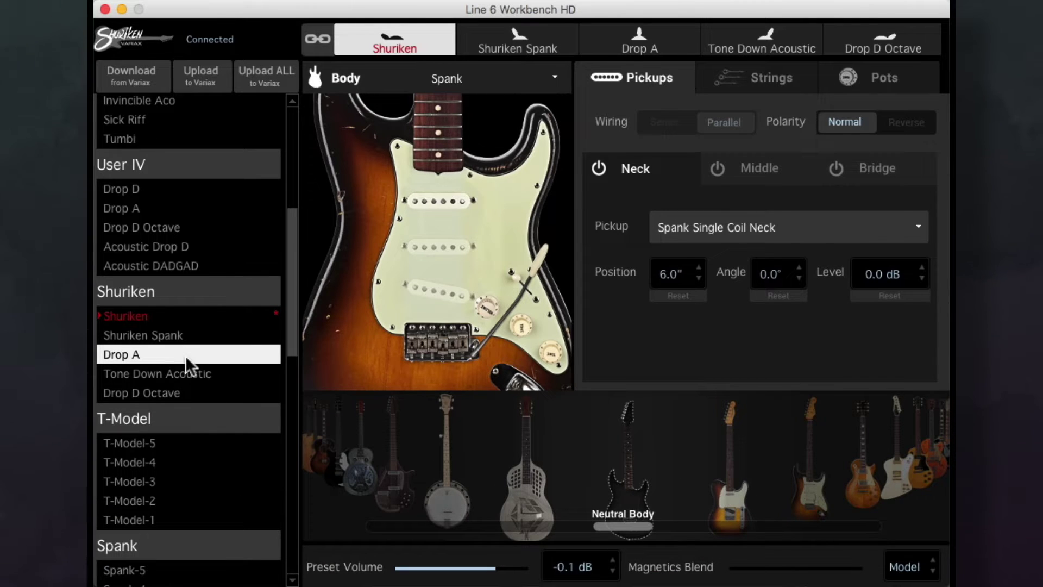
Reload Shuriken from the Variax and revert Shuriken Spank via Edit > Revert to Original.
{"action": "left_click", "coordinate": [174, 320]}
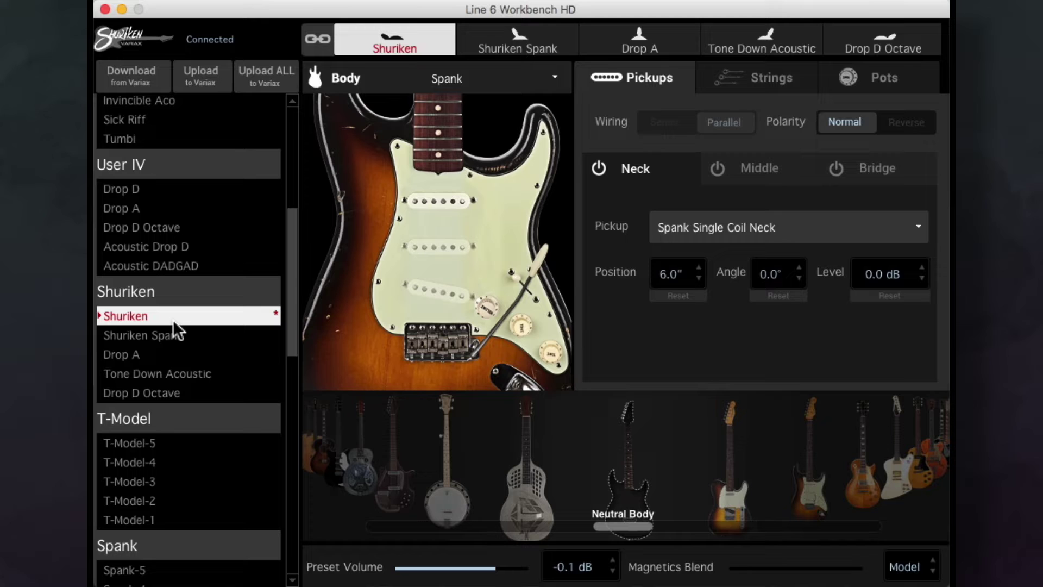
{"action": "left_click", "coordinate": [136, 78]}
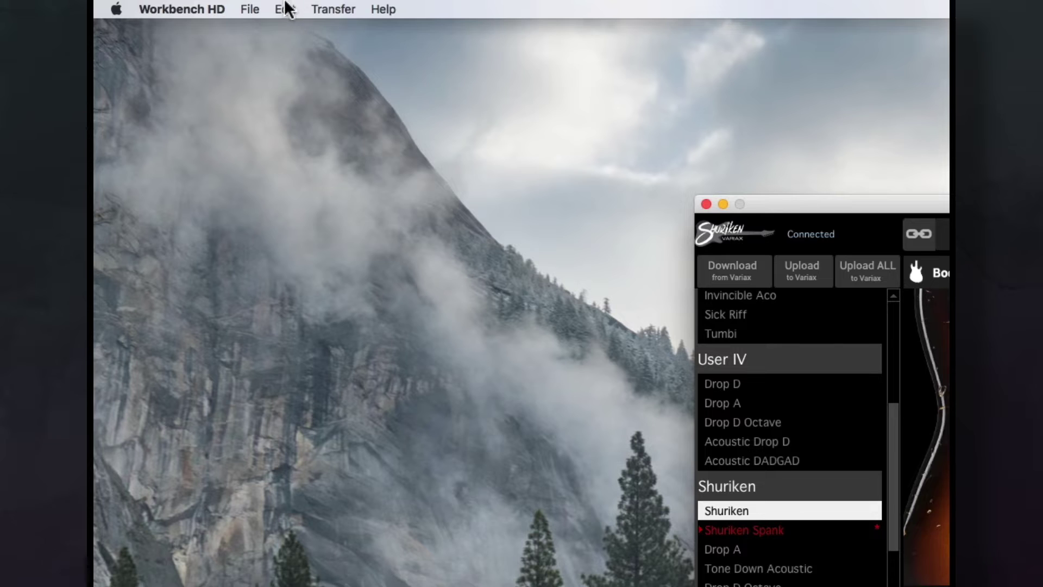
{"action": "left_click", "coordinate": [285, 9]}
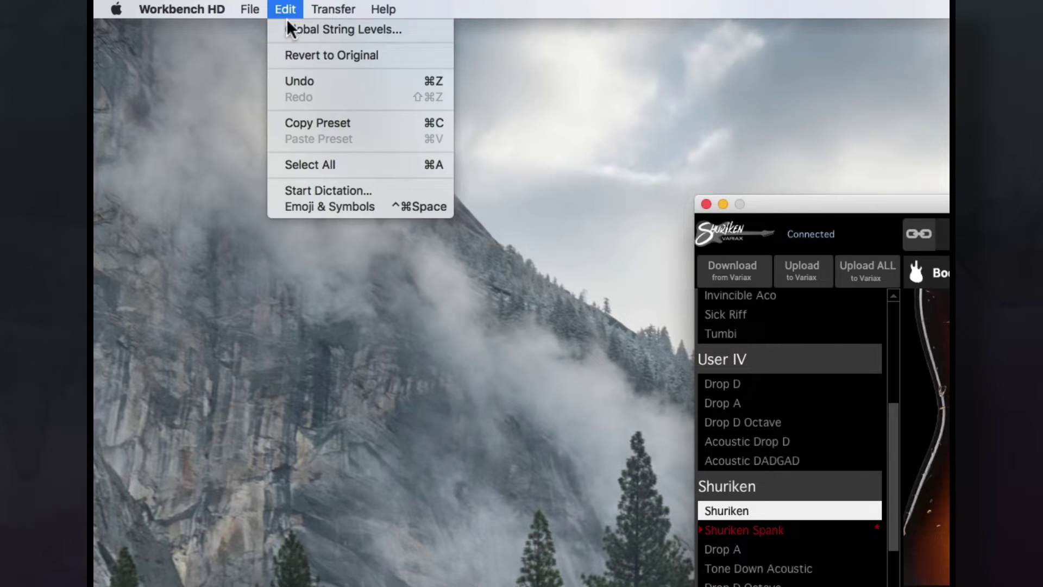
{"action": "left_click", "coordinate": [332, 55]}
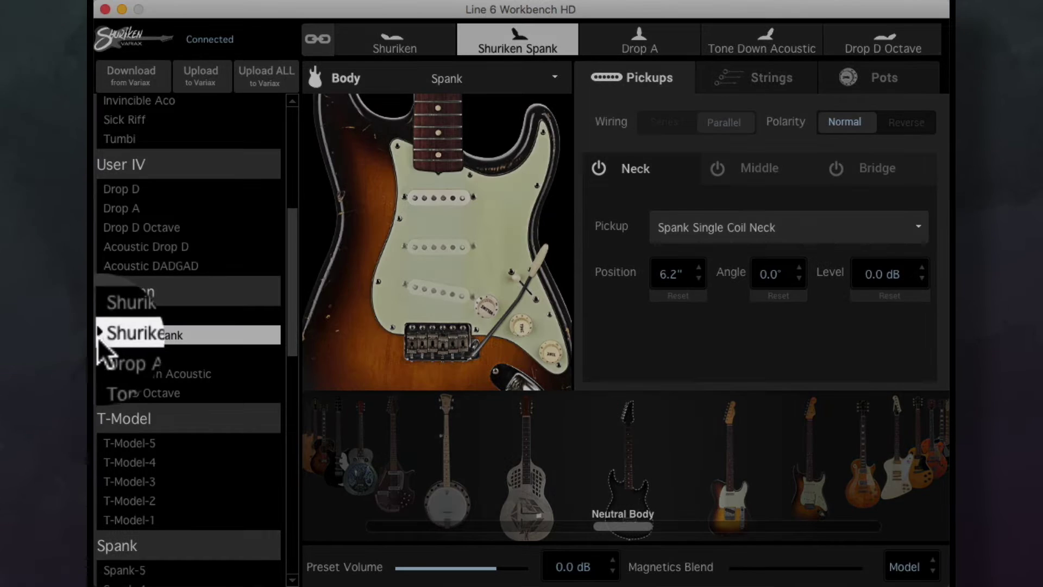
Upload the selected Shuriken, Drop A and Drop D Octave presets to the Variax.
{"action": "left_click", "coordinate": [109, 317]}
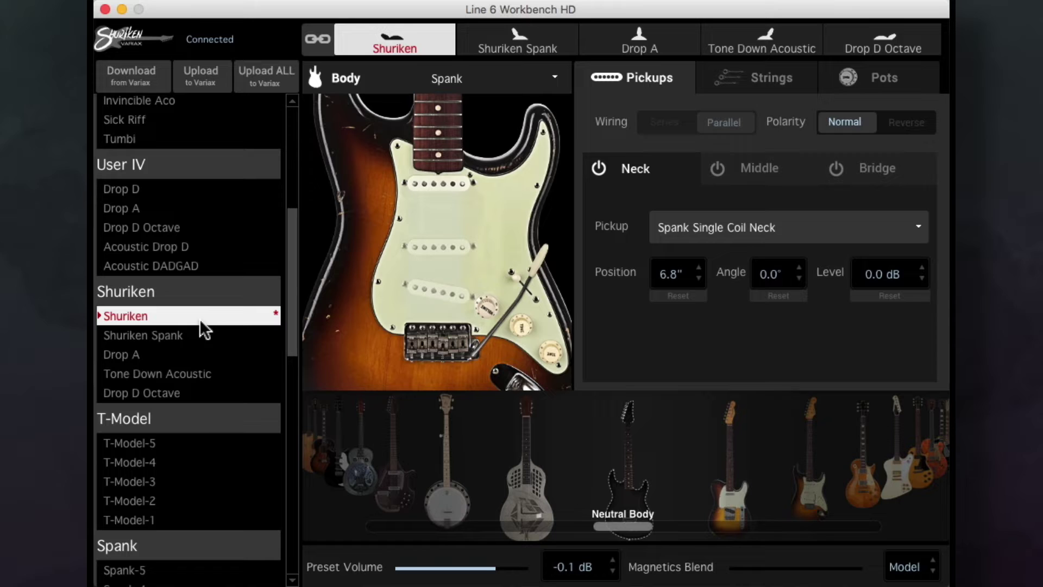
{"action": "left_click", "coordinate": [213, 78]}
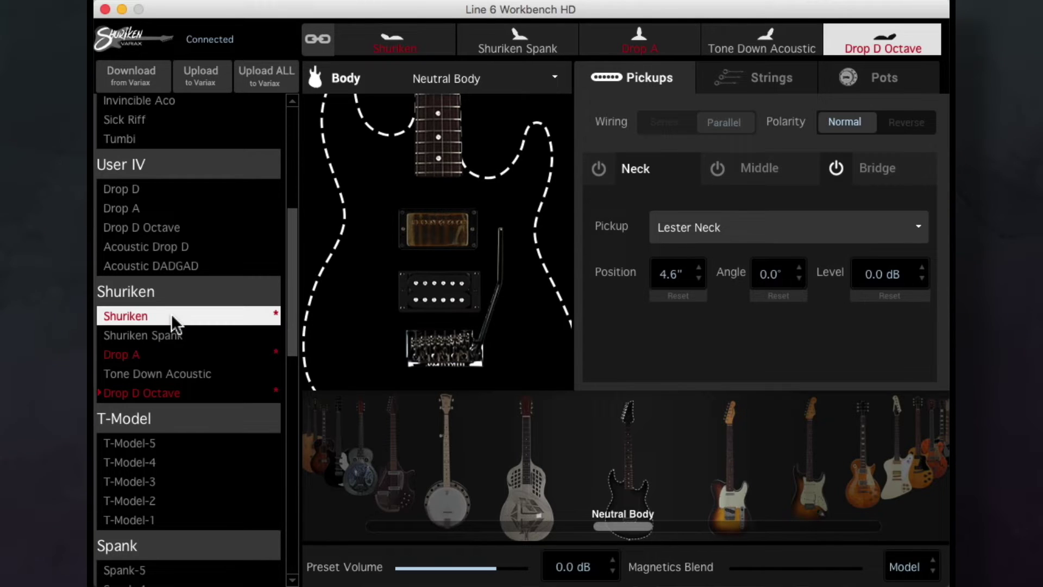
{"action": "key", "text": "super"}
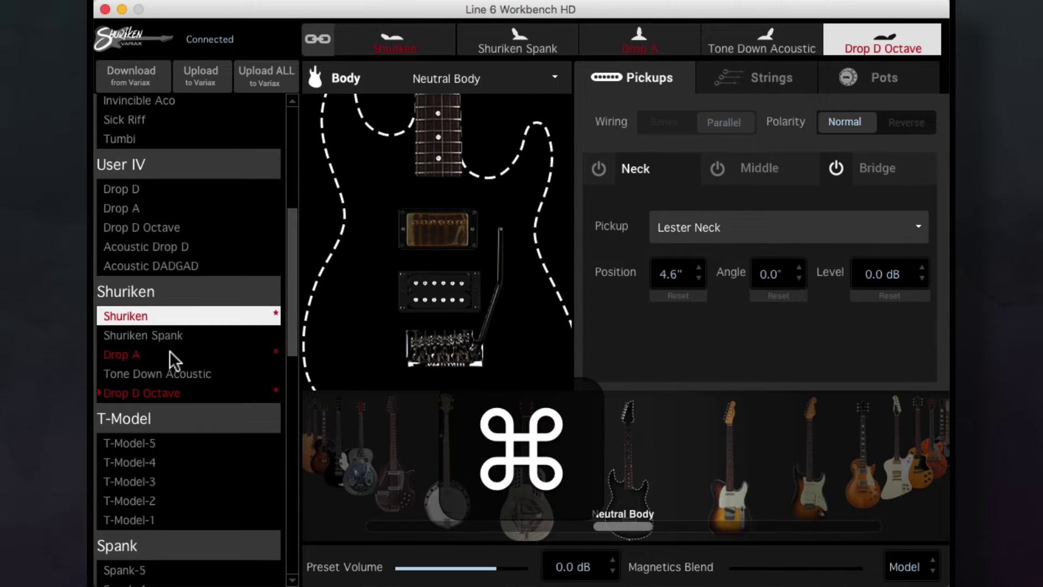
{"action": "left_click", "coordinate": [171, 351], "text": "super"}
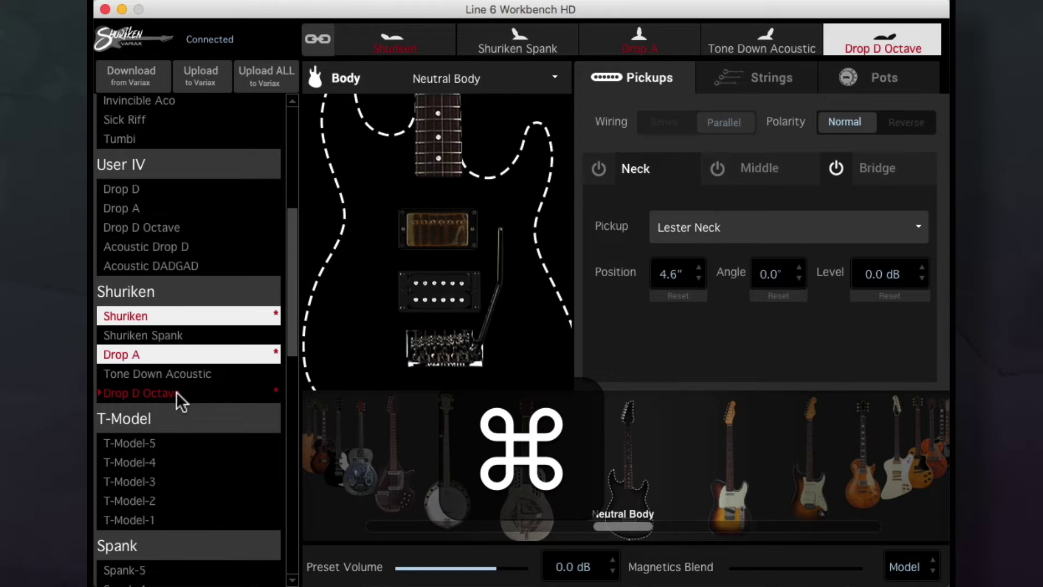
{"action": "left_click", "coordinate": [176, 392], "text": "super"}
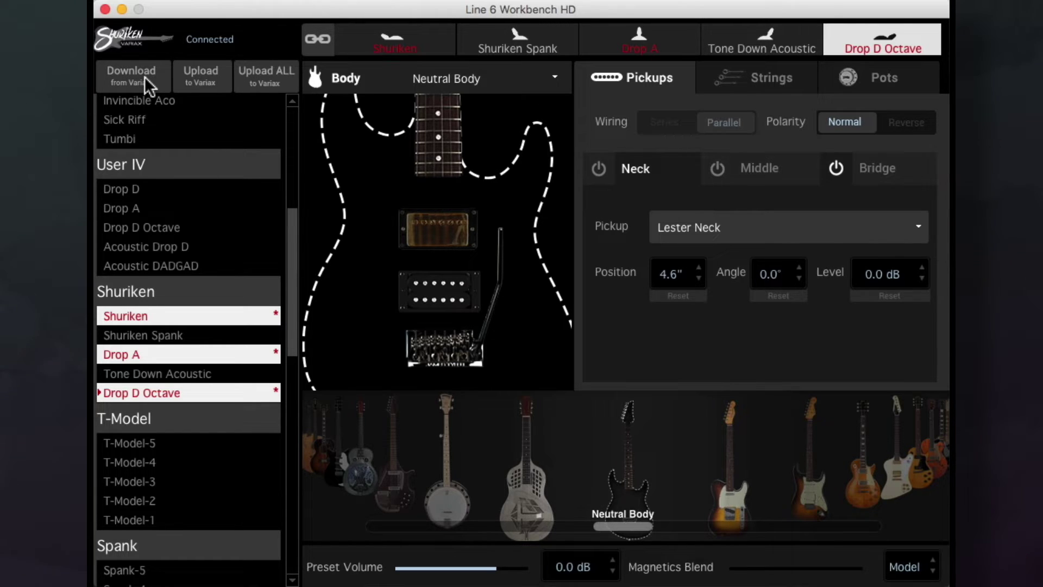
{"action": "left_click", "coordinate": [219, 78]}
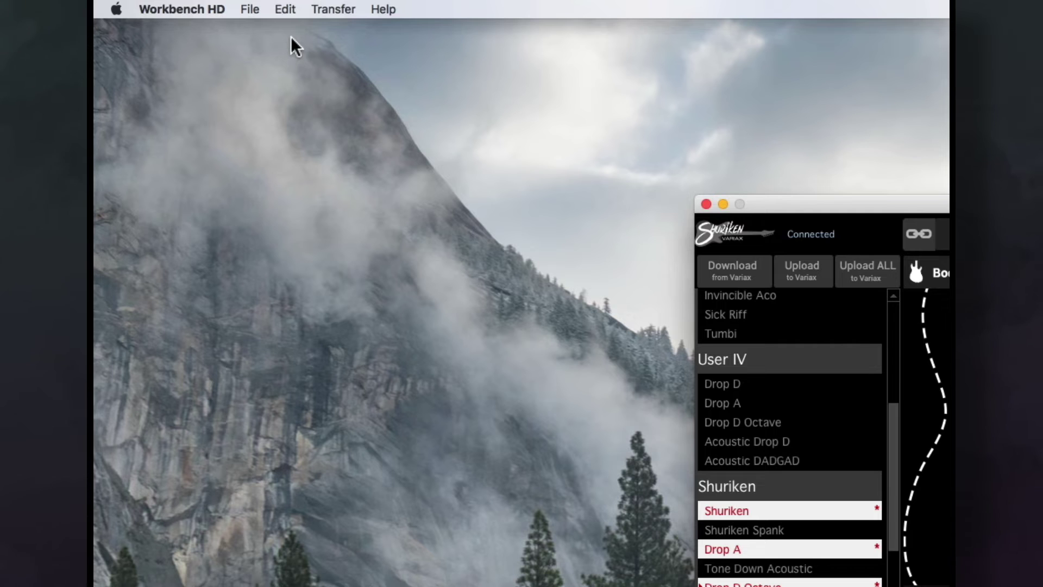
Revert Drop D Octave to its original, then Upload ALL presets to the Variax.
{"action": "left_click", "coordinate": [284, 9]}
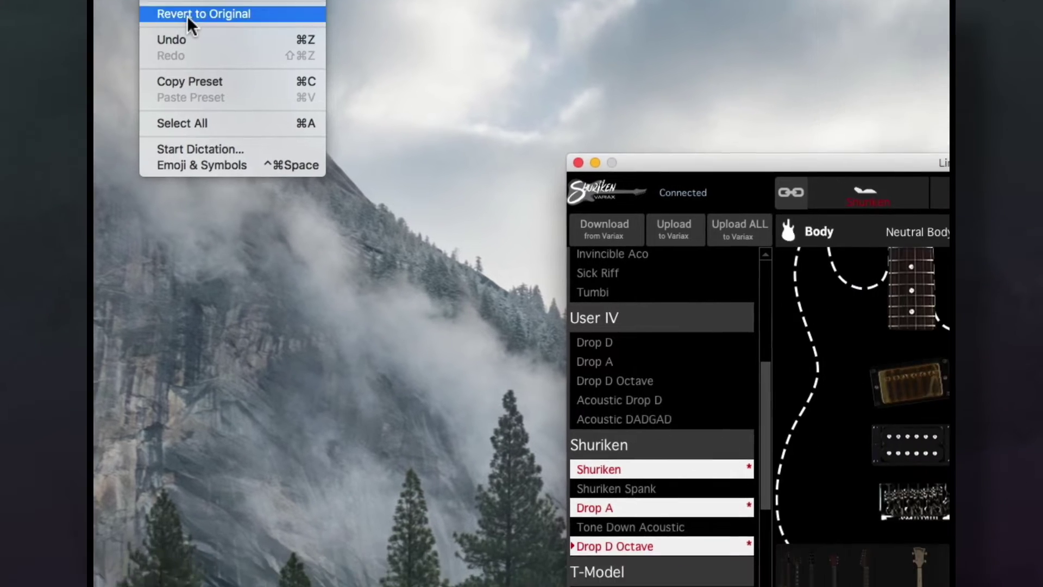
{"action": "left_click", "coordinate": [317, 56]}
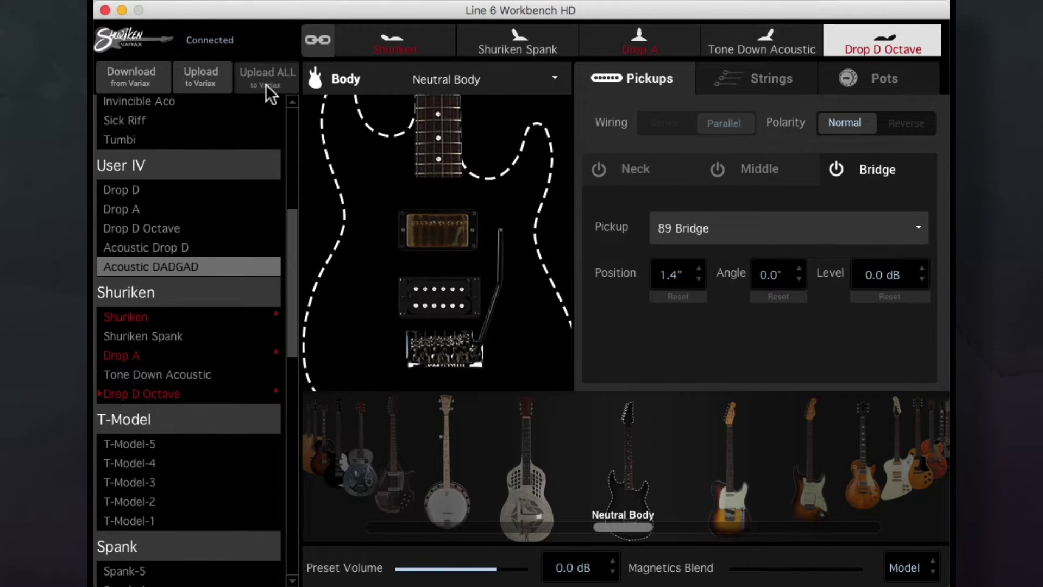
{"action": "left_click", "coordinate": [266, 83]}
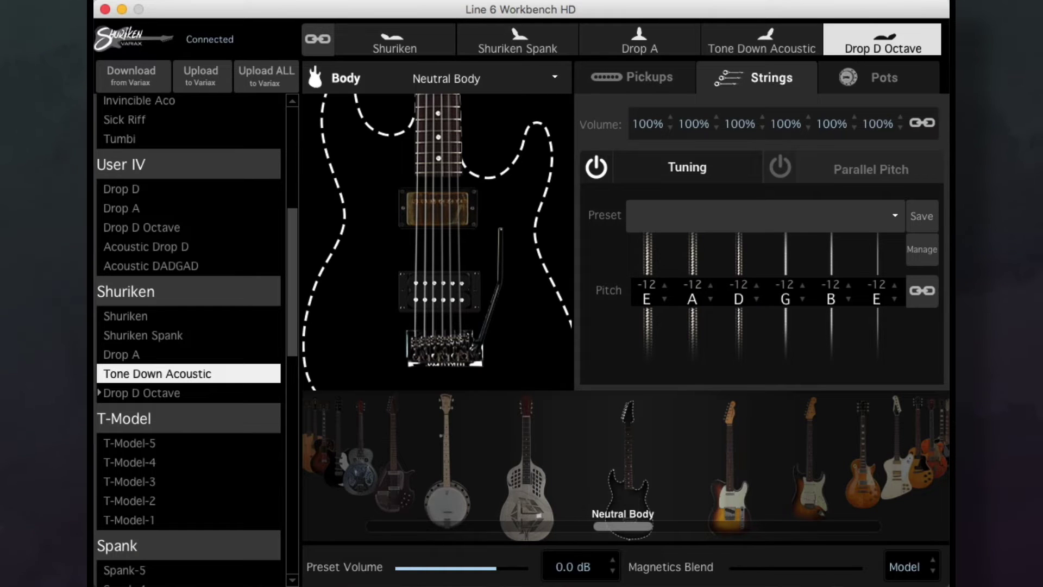
Drag T-Model-5 below T-Model-3, then reload T-Model-3 through T-Model-5 from the Variax.
{"action": "left_click", "coordinate": [129, 443]}
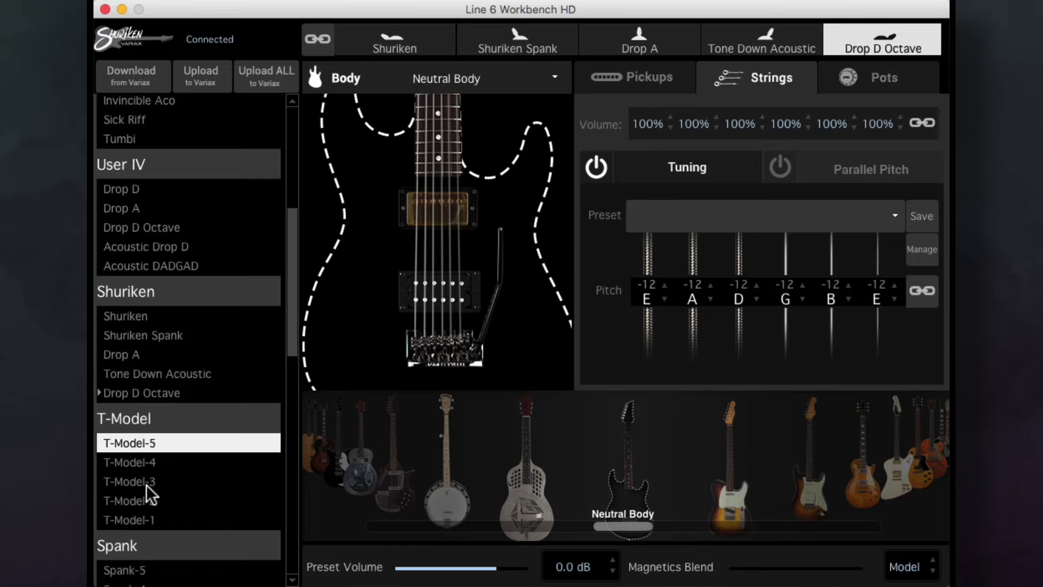
{"action": "left_click_drag", "start_coordinate": [166, 442], "coordinate": [167, 483]}
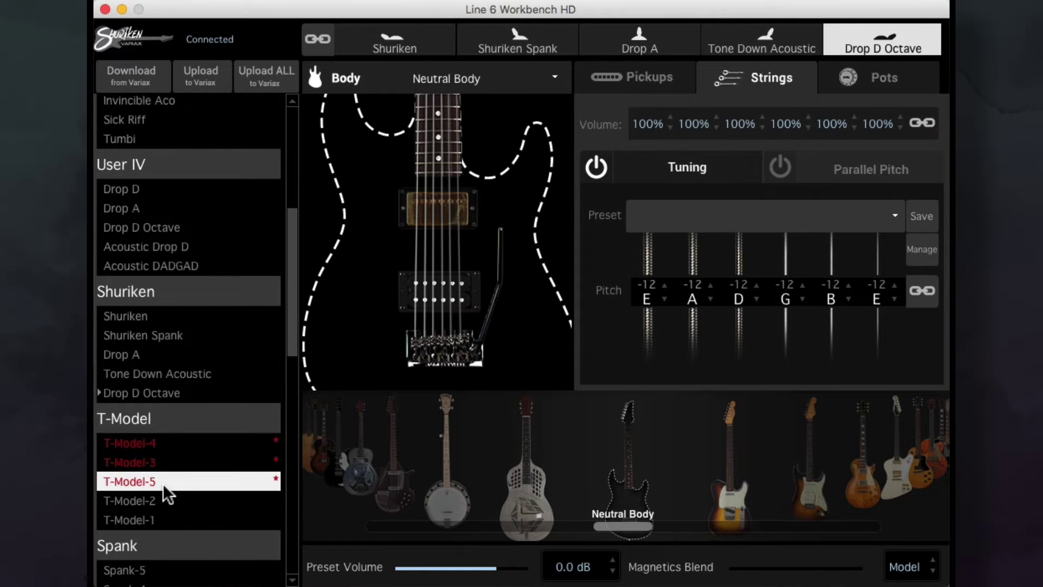
{"action": "left_click", "coordinate": [147, 444]}
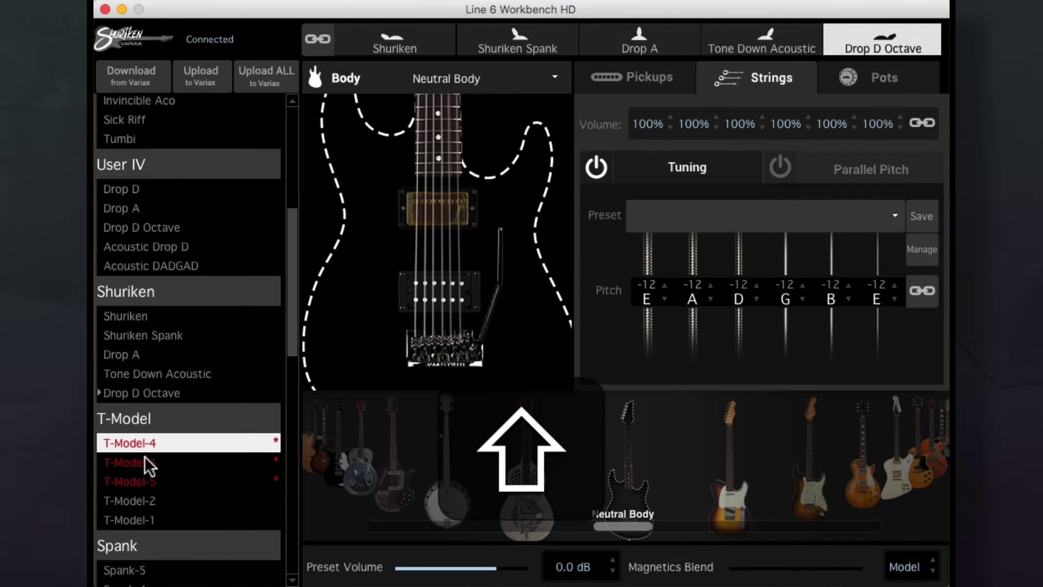
{"action": "left_click", "coordinate": [142, 480], "text": "shift"}
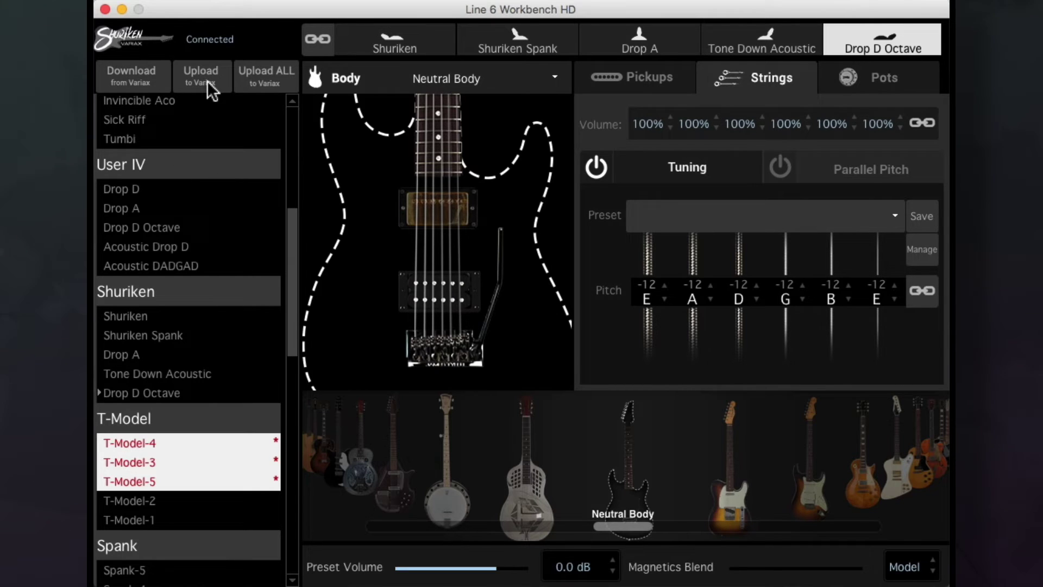
{"action": "left_click", "coordinate": [132, 70]}
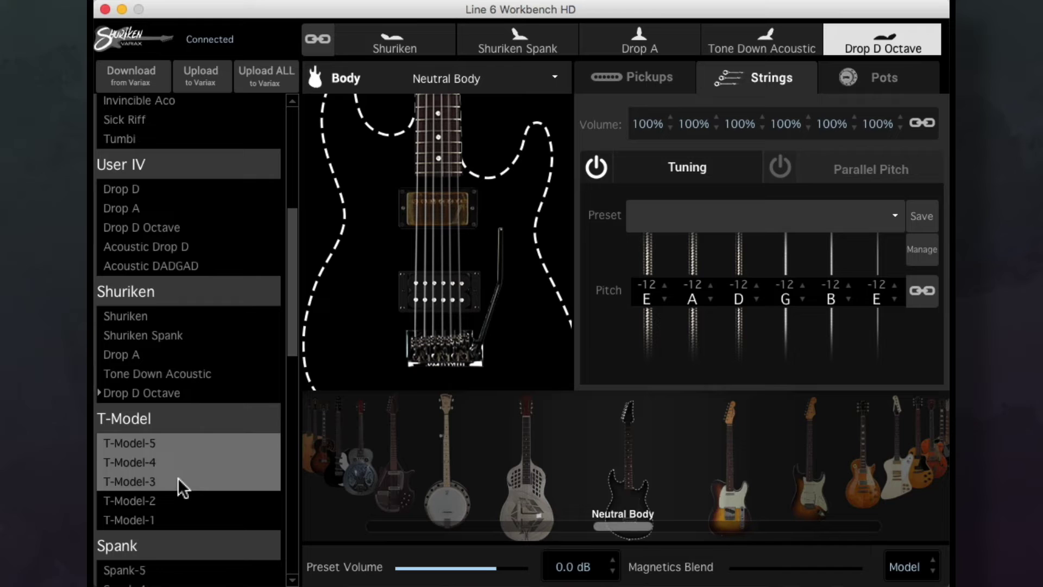
Option-drag a copy of Drop A onto the T-Model-4 slot.
{"action": "left_click", "coordinate": [188, 391]}
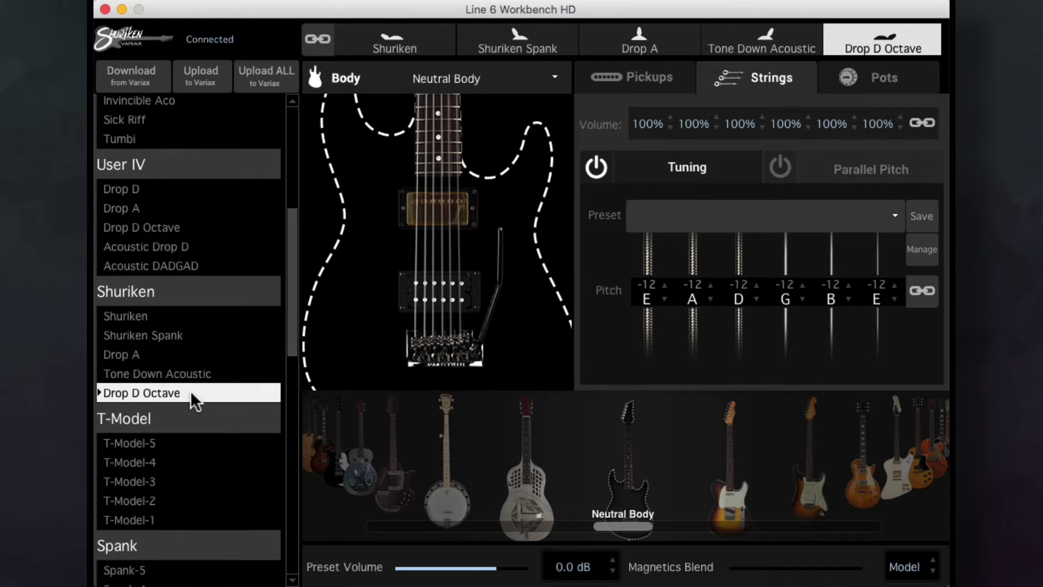
{"action": "key", "text": "alt"}
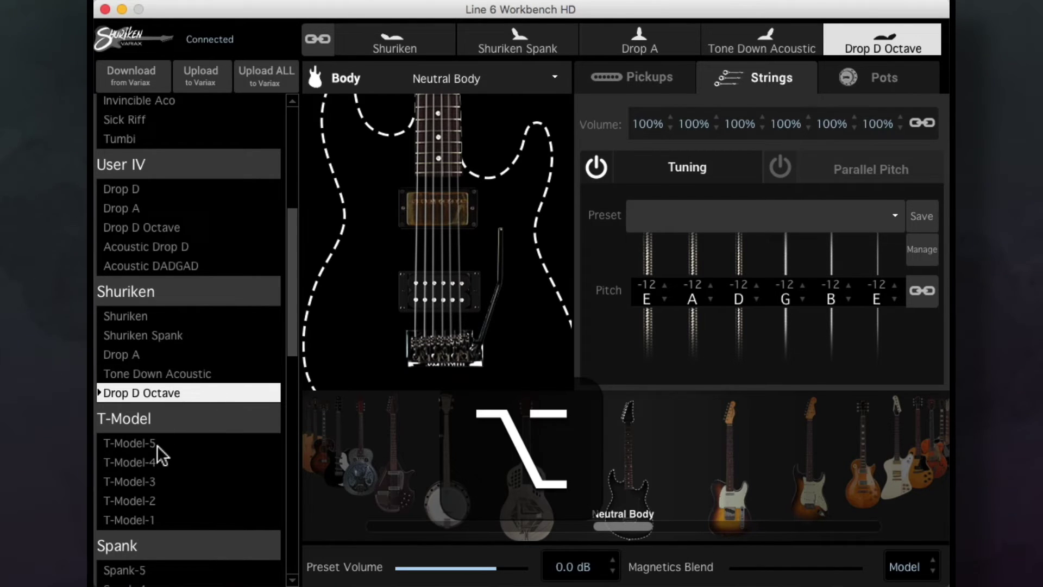
{"action": "left_click", "coordinate": [144, 351]}
{"action": "key", "text": "alt"}
{"action": "left_click_drag", "start_coordinate": [145, 351], "coordinate": [161, 448]}
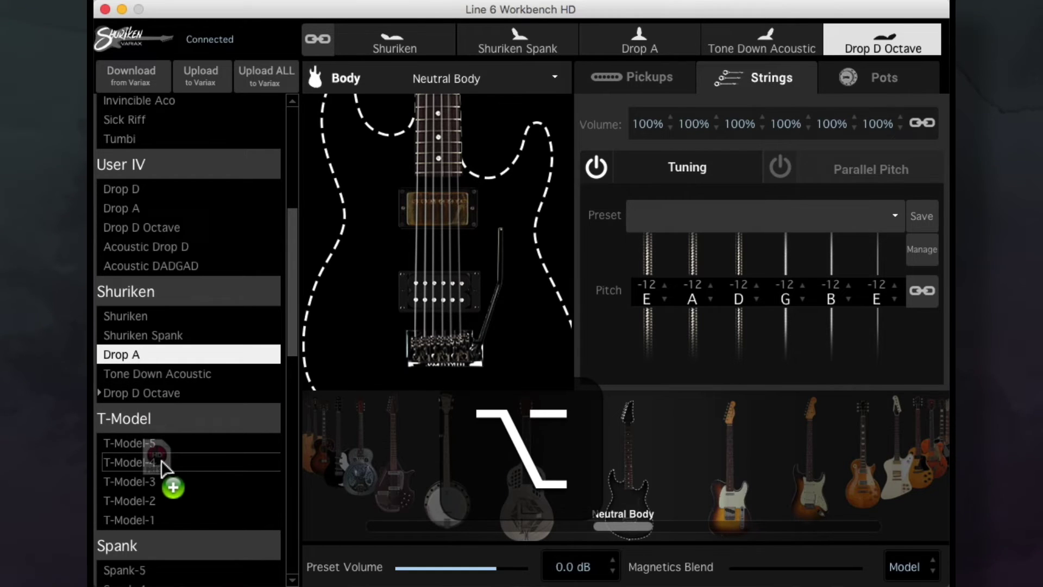
{"action": "left_click_drag", "start_coordinate": [161, 461], "coordinate": [162, 461]}
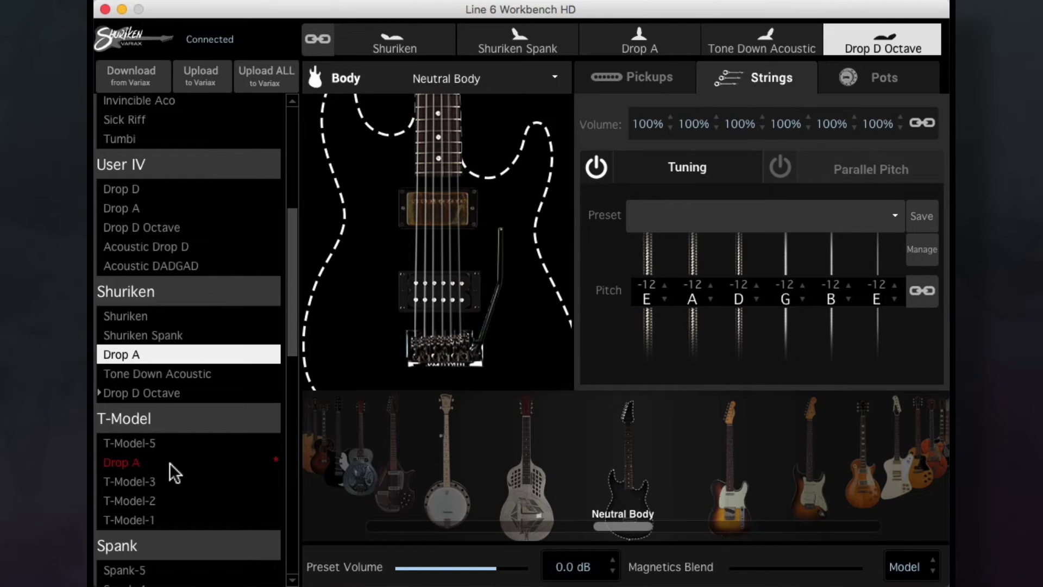
Swap T-Model-3 into Shuriken's Drop A slot, load it, then swap it back.
{"action": "left_click", "coordinate": [181, 478]}
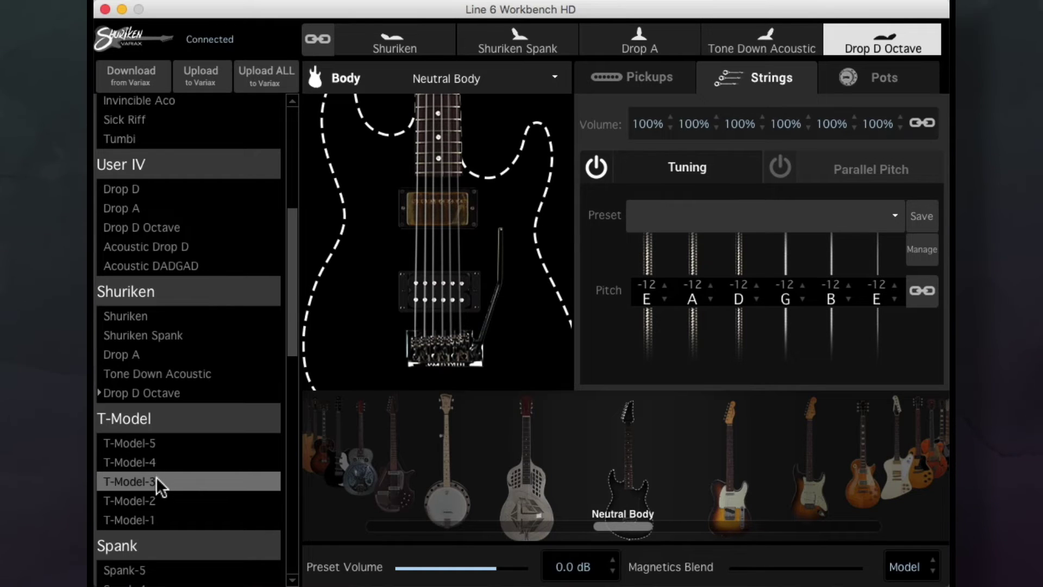
{"action": "left_click_drag", "start_coordinate": [155, 478], "coordinate": [152, 353]}
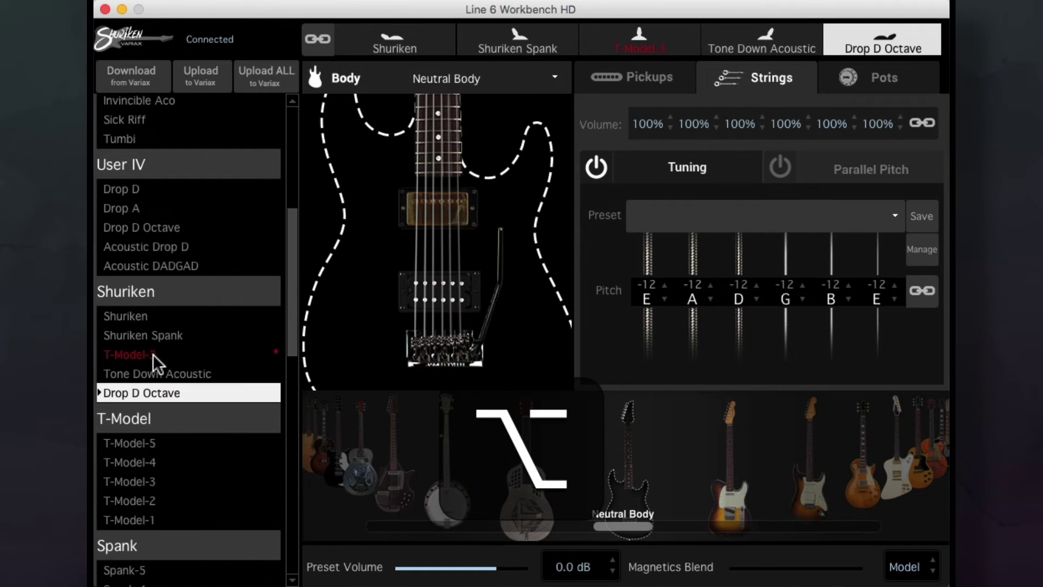
{"action": "left_click", "coordinate": [154, 354]}
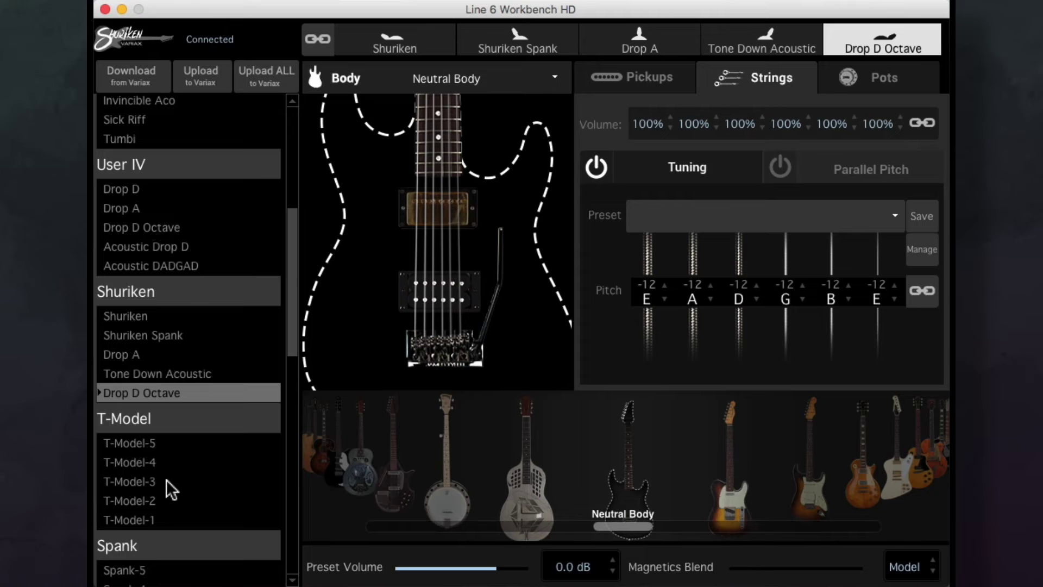
{"action": "left_click", "coordinate": [152, 479]}
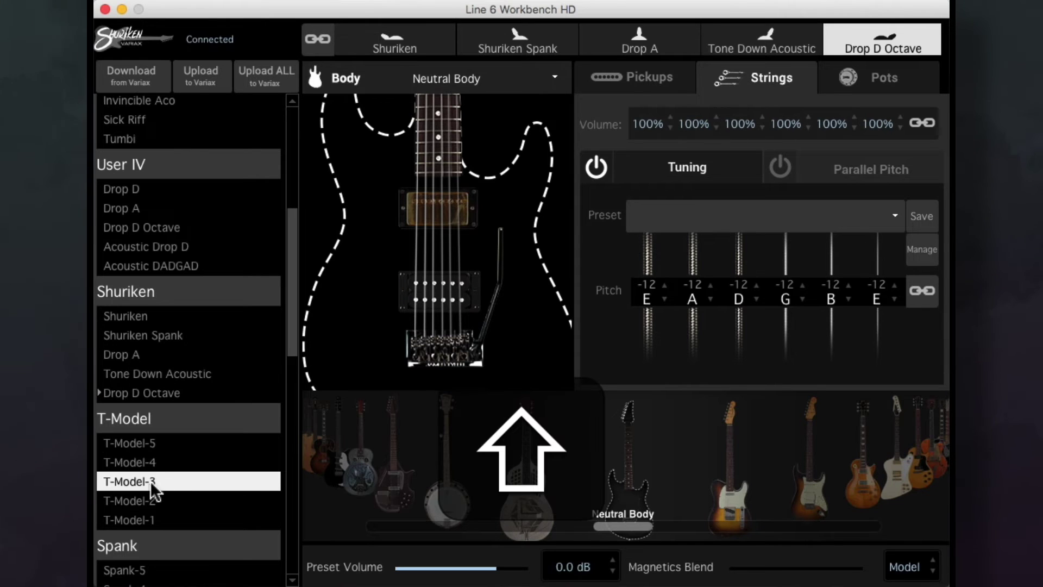
{"action": "left_click_drag", "start_coordinate": [151, 482], "coordinate": [147, 348]}
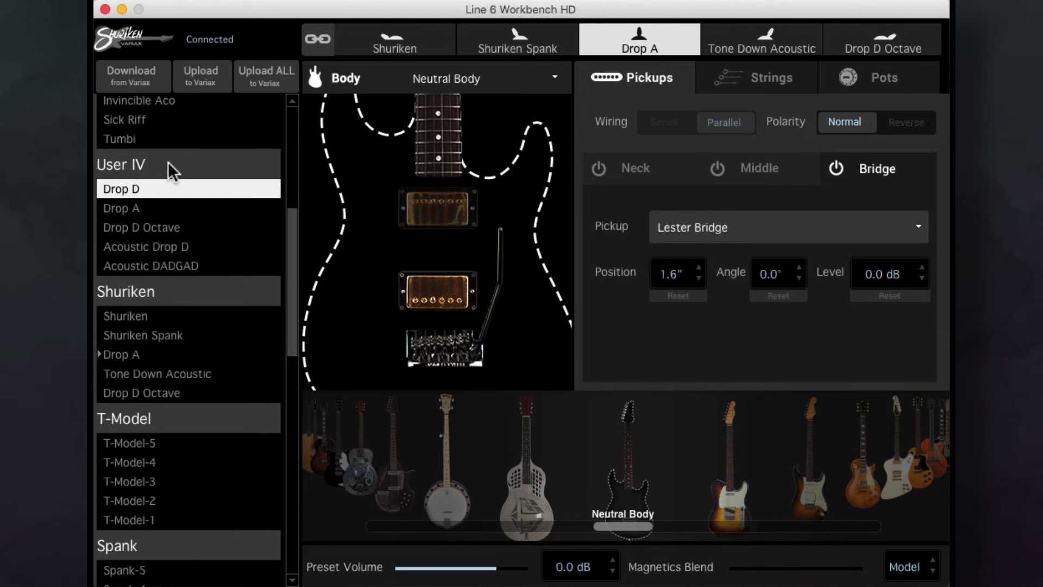
Drag the User IV bank onto T-Model, undo, then drag again to swap the banks.
{"action": "left_click", "coordinate": [168, 163]}
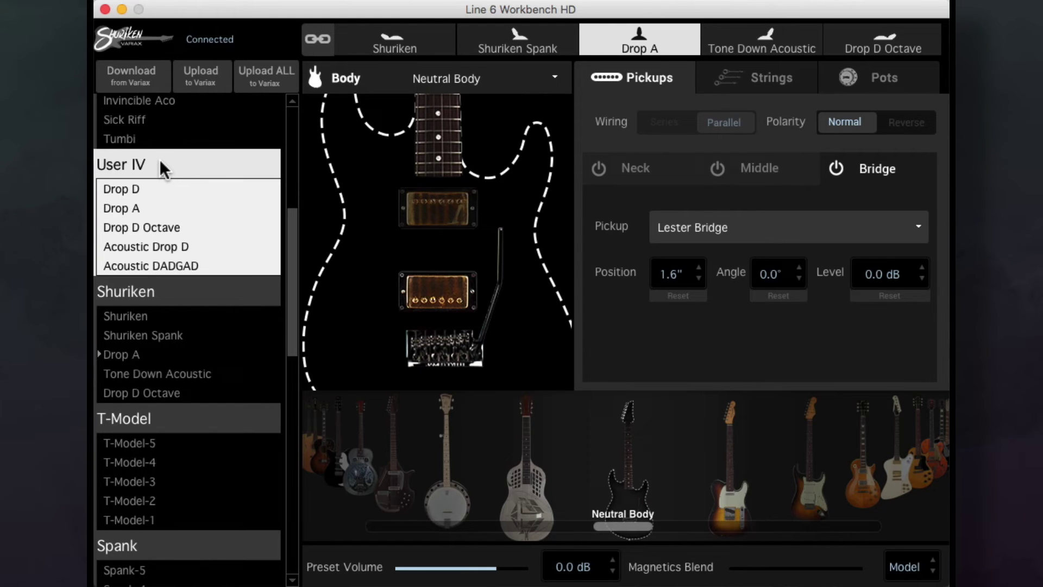
{"action": "left_click_drag", "start_coordinate": [160, 163], "coordinate": [150, 415]}
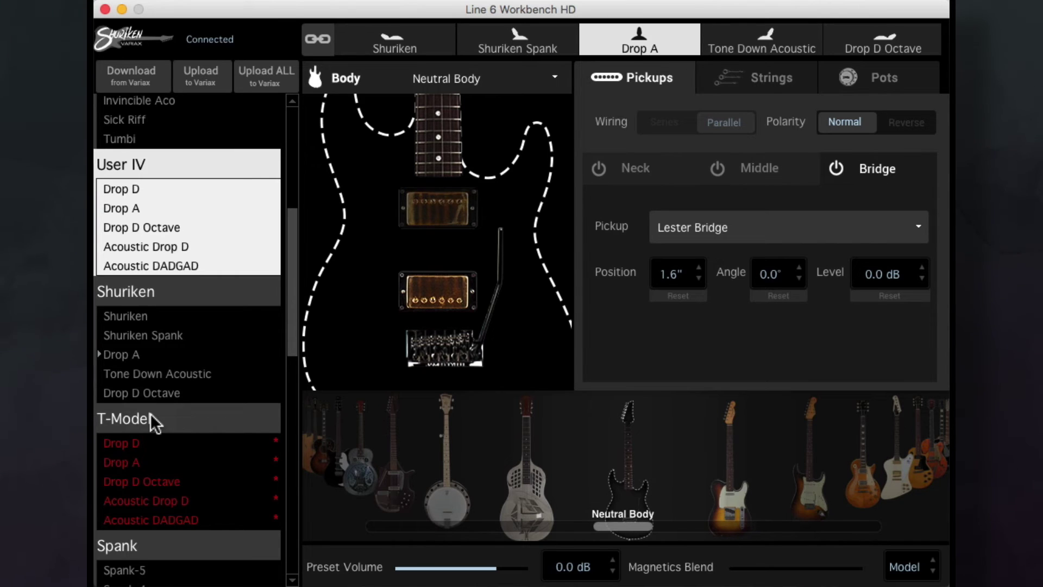
{"action": "key", "text": "super+z"}
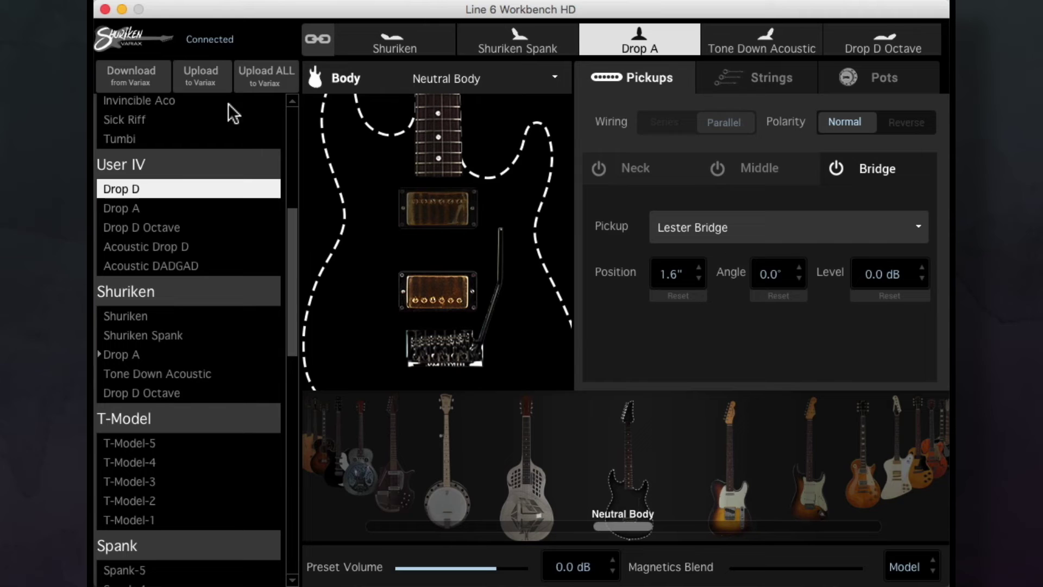
{"action": "left_click", "coordinate": [175, 162]}
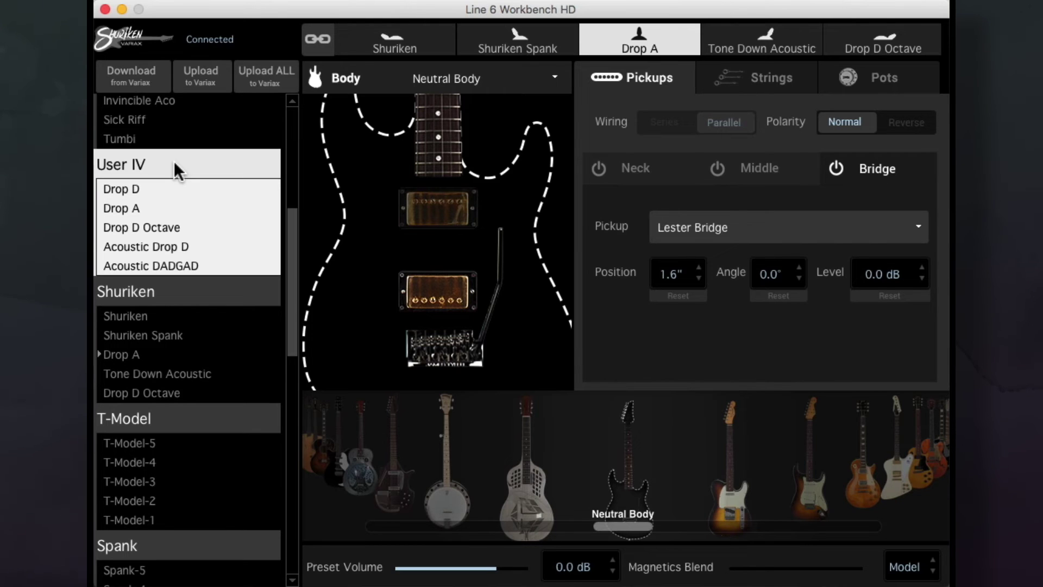
{"action": "left_click_drag", "start_coordinate": [174, 161], "coordinate": [164, 419]}
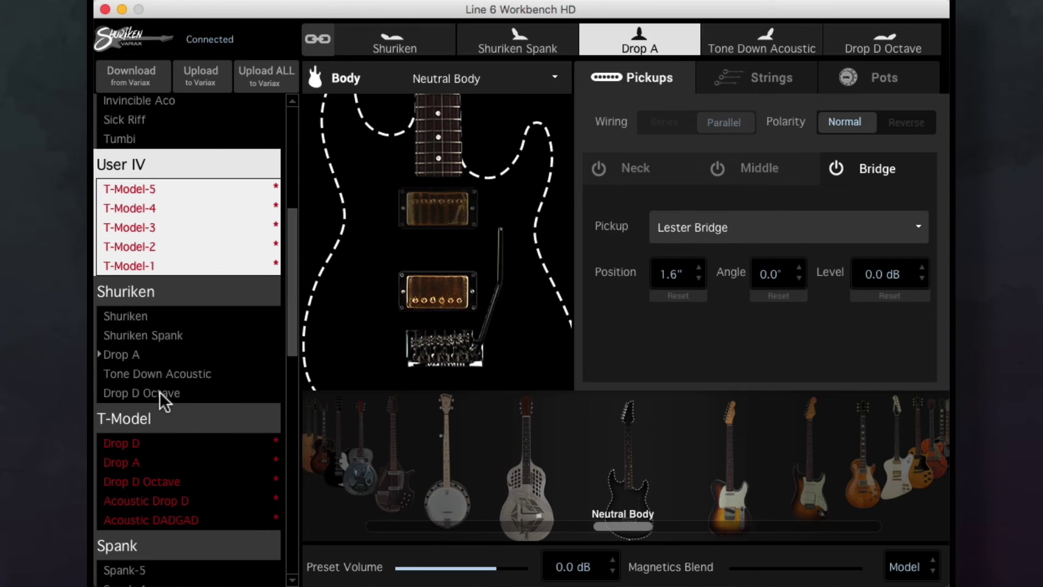
Select Drop D, Drop A, Drop D Octave, Acoustic Drop D and Acoustic DADGAD, then reload them from the Variax.
{"action": "left_click", "coordinate": [152, 444], "text": "super"}
{"action": "left_click", "coordinate": [152, 462], "text": "super"}
{"action": "left_click", "coordinate": [152, 481], "text": "super"}
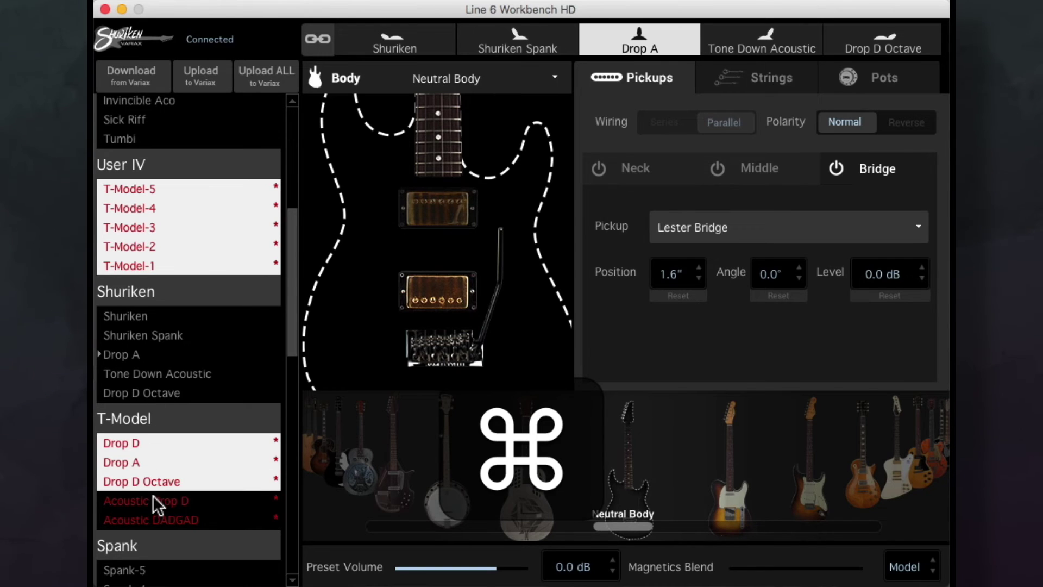
{"action": "left_click", "coordinate": [152, 500], "text": "super"}
{"action": "left_click", "coordinate": [154, 519], "text": "super"}
{"action": "left_click", "coordinate": [142, 71]}
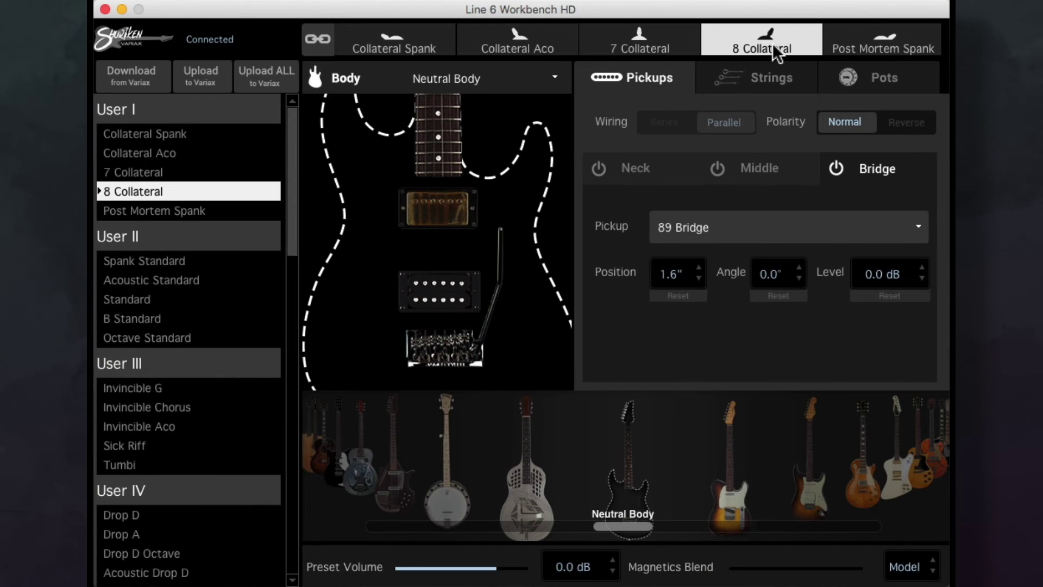
{"action": "double_click", "coordinate": [774, 46]}
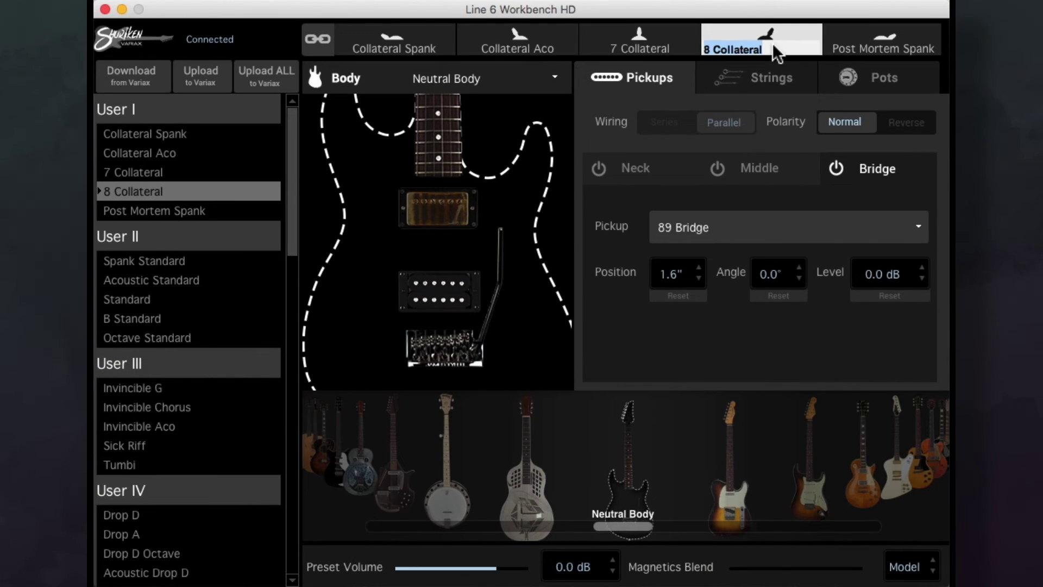
{"action": "type", "text": "Hello Mum"}
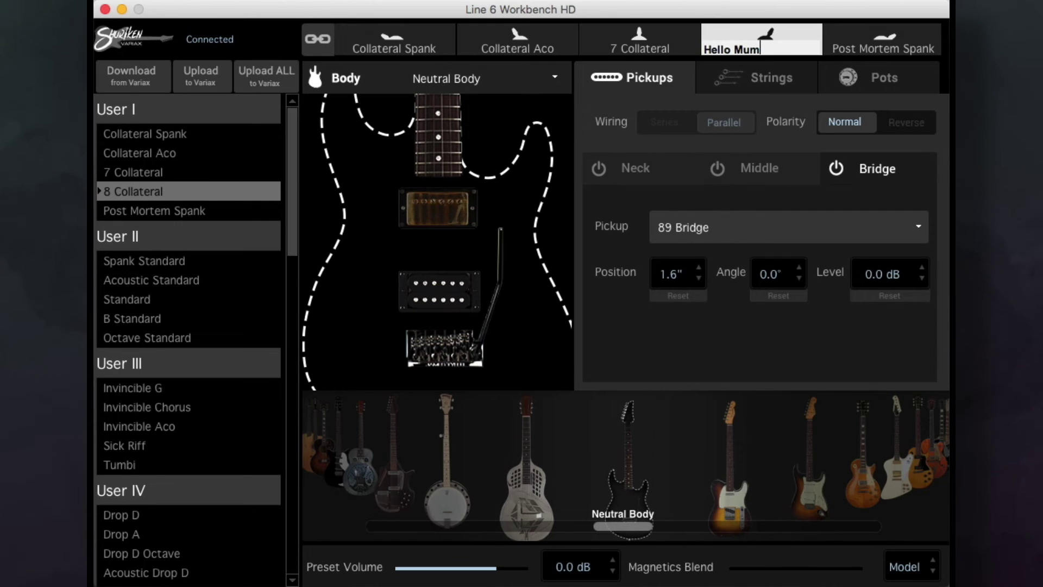
{"action": "key", "text": "Return"}
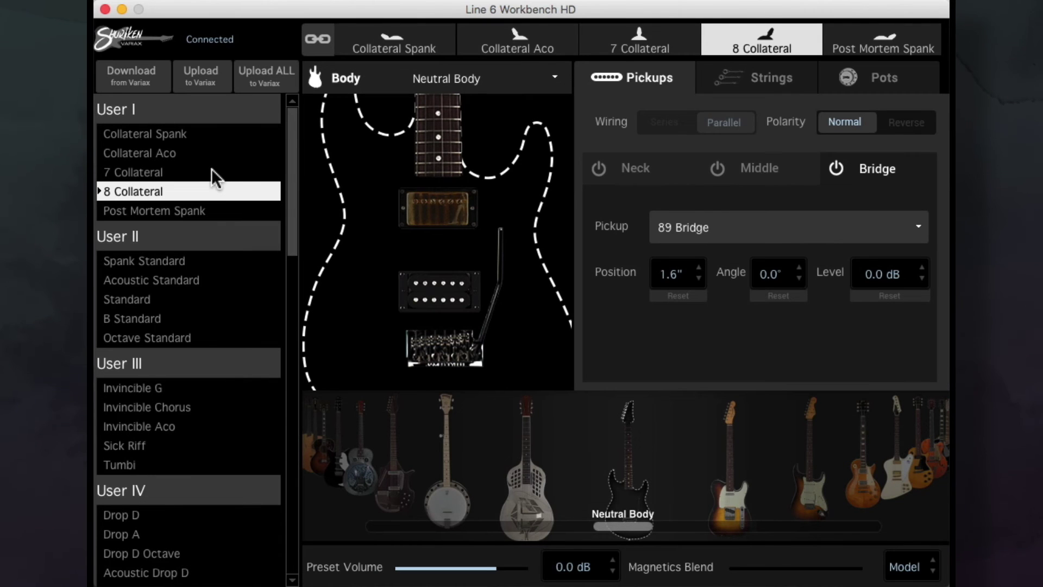
{"action": "double_click", "coordinate": [120, 191]}
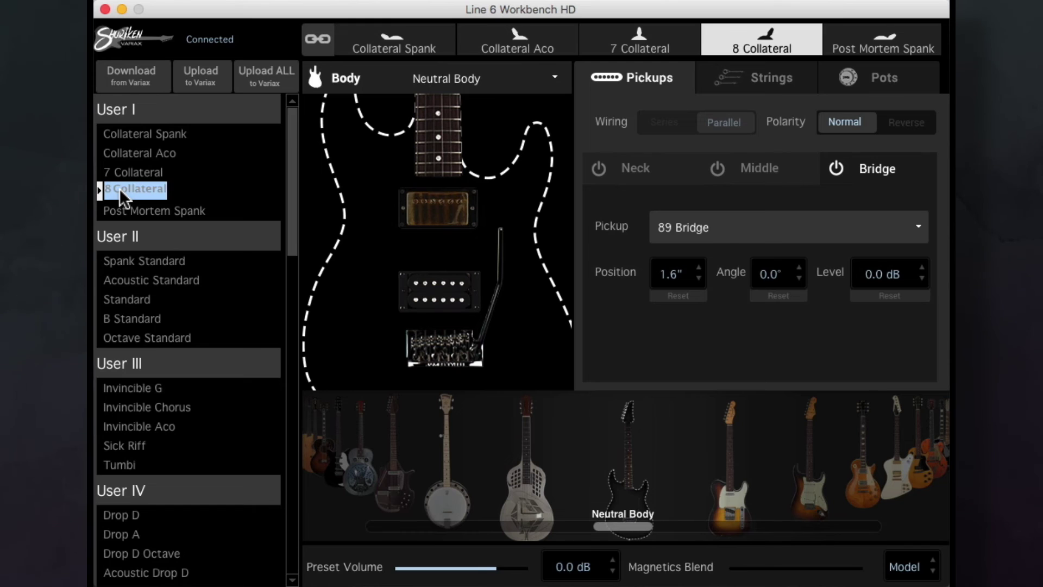
{"action": "type", "text": "Hello Mum"}
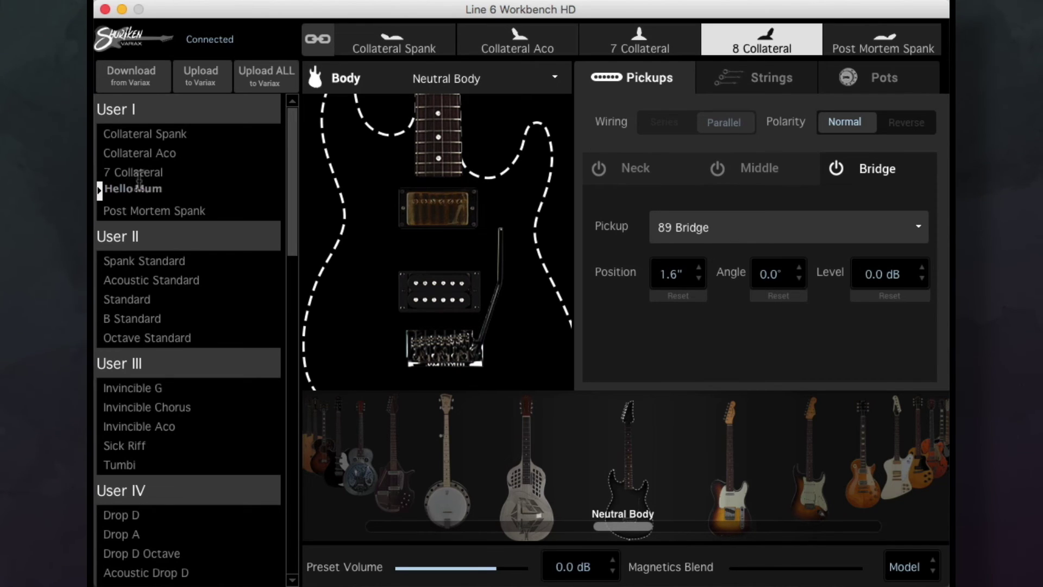
{"action": "key", "text": "Return"}
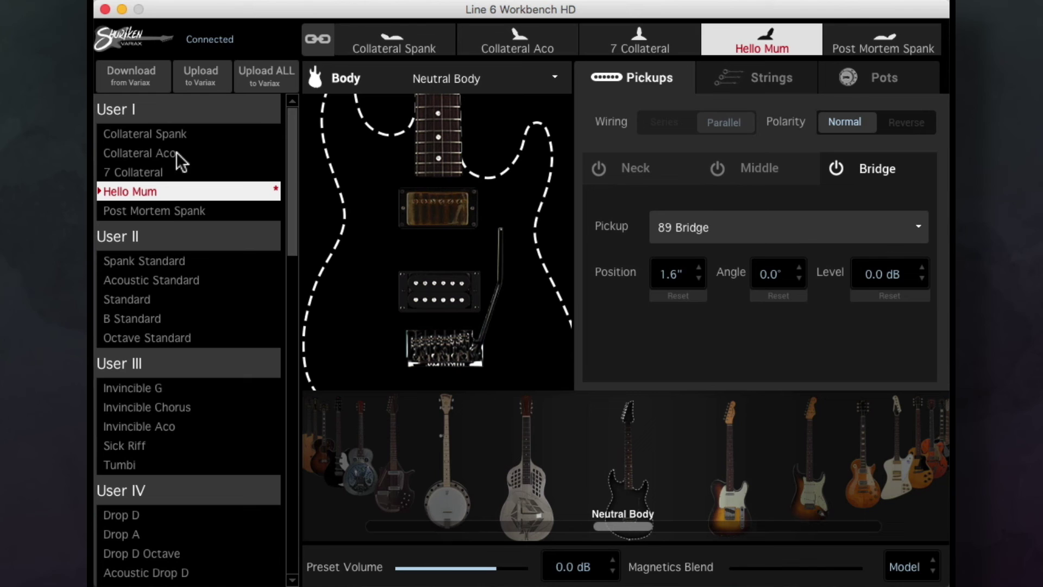
{"action": "left_click", "coordinate": [140, 81]}
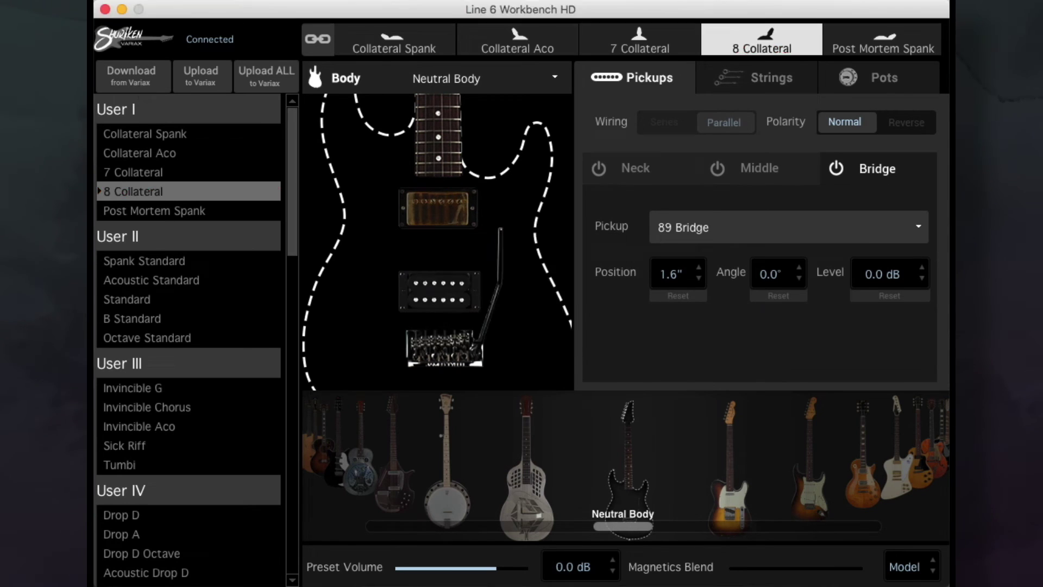